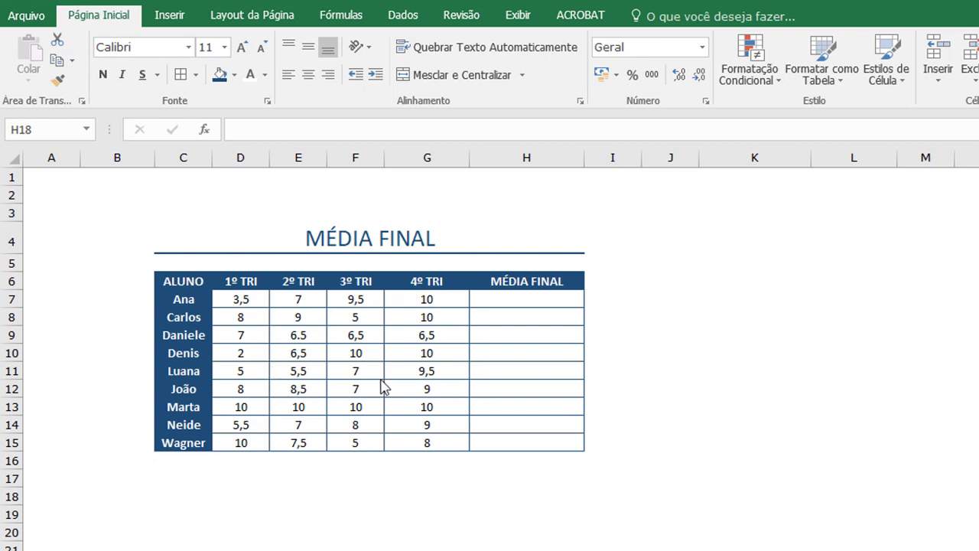
Enter =MÉDIA(D7;F7) in H7, averaging Ana's 1º and 3º TRI grades to 6,5
left_click(543, 299)
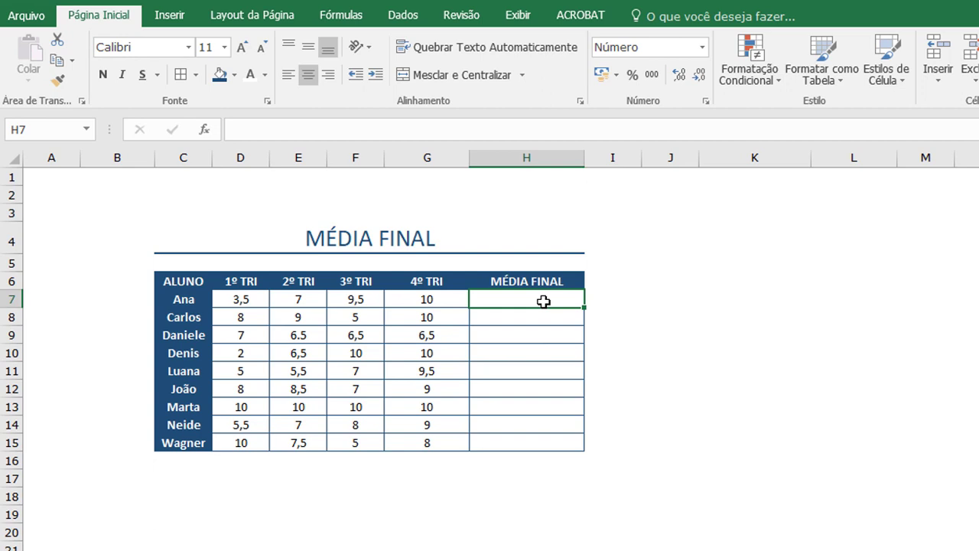
type("=")
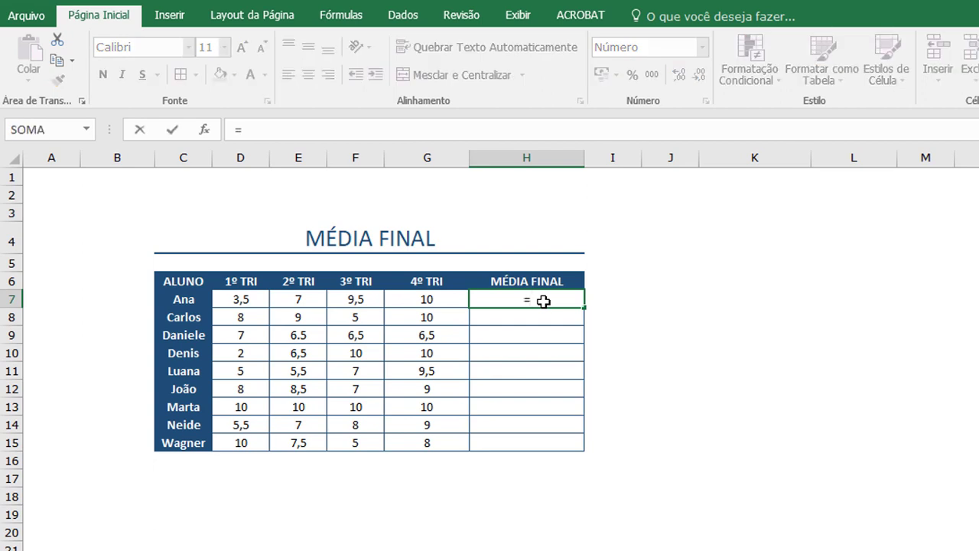
type("MÉDIA")
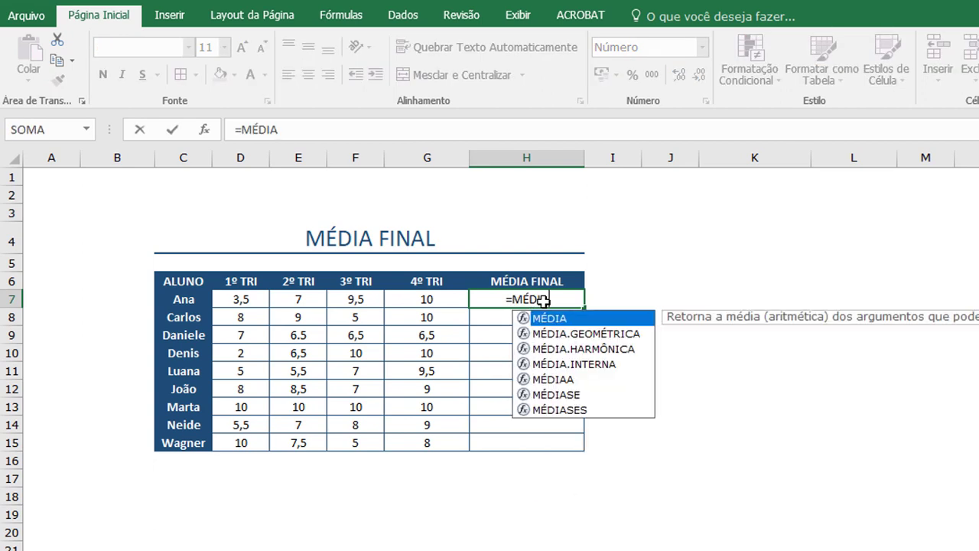
type("(")
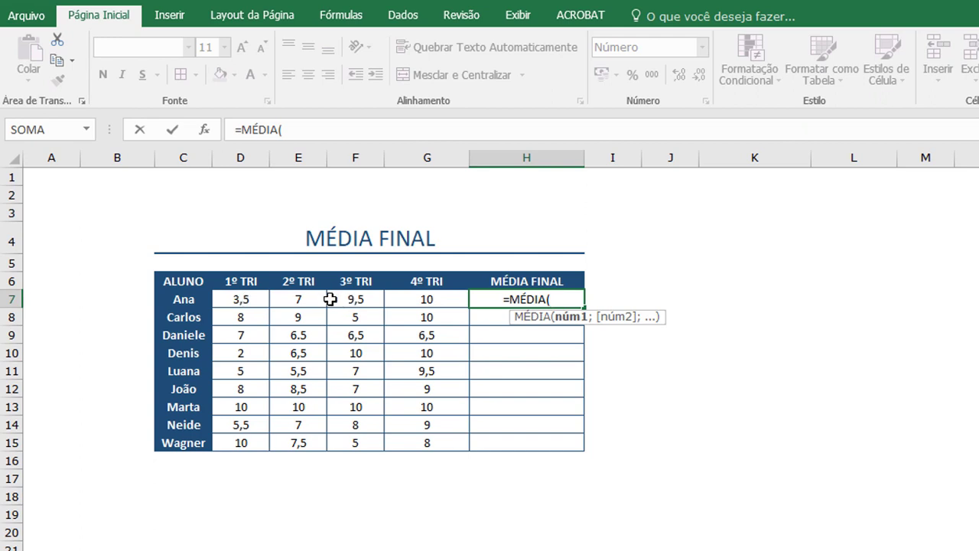
left_click(242, 303)
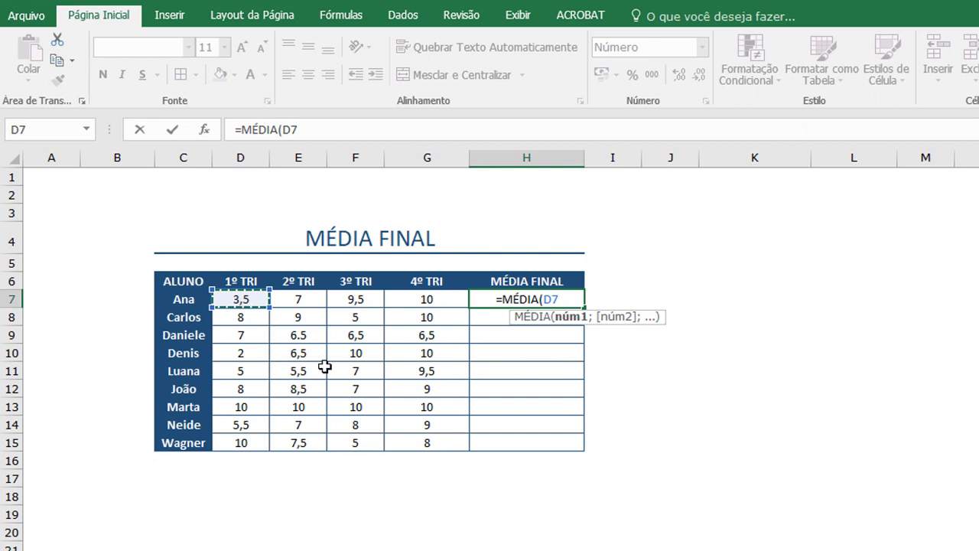
type(";")
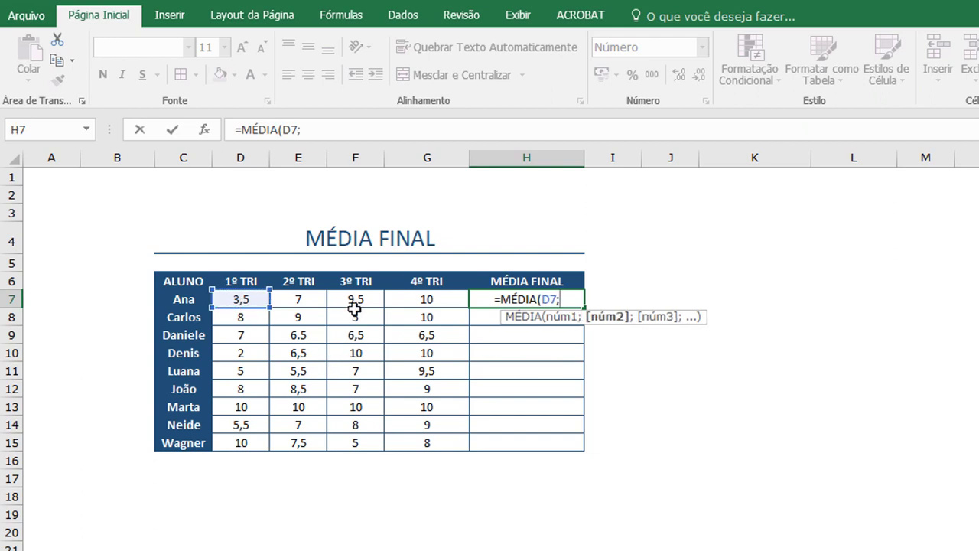
left_click(355, 300)
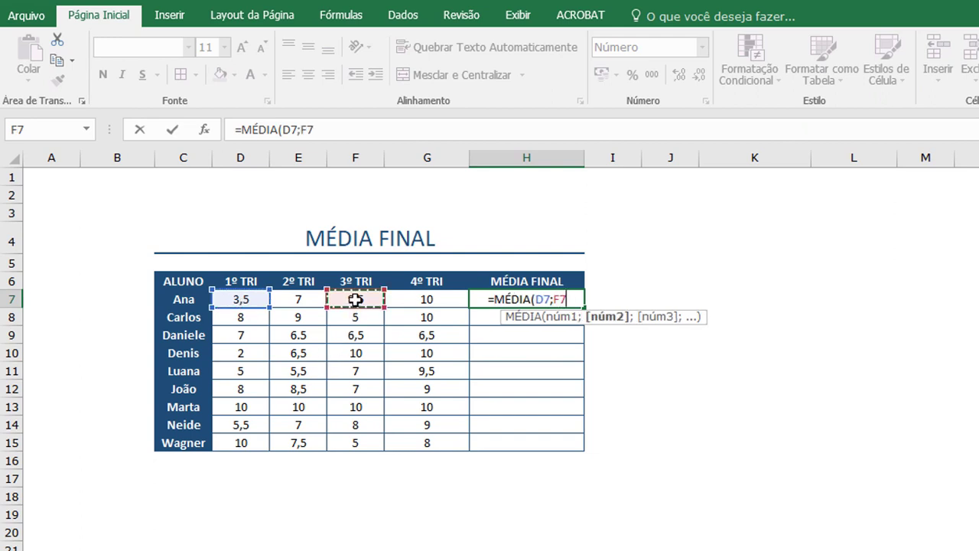
type(")")
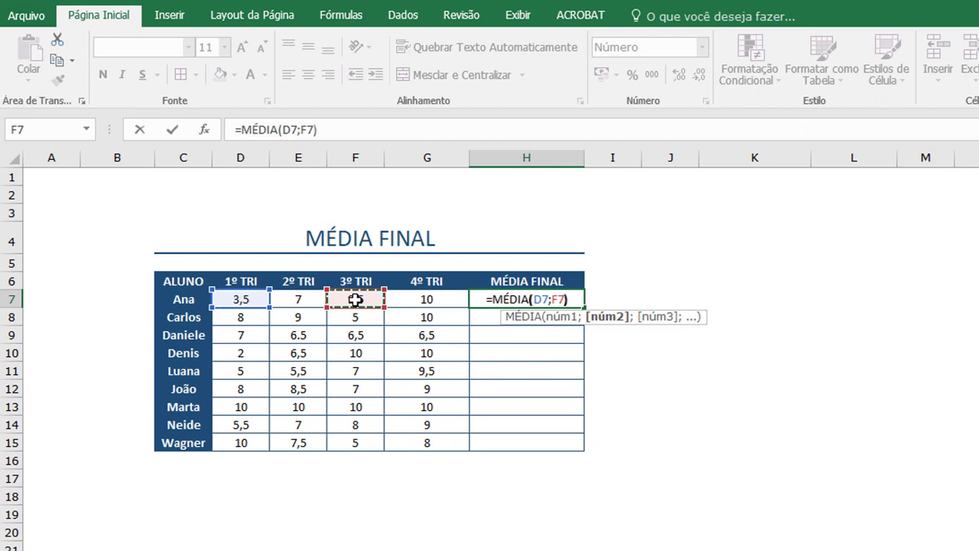
key("Return")
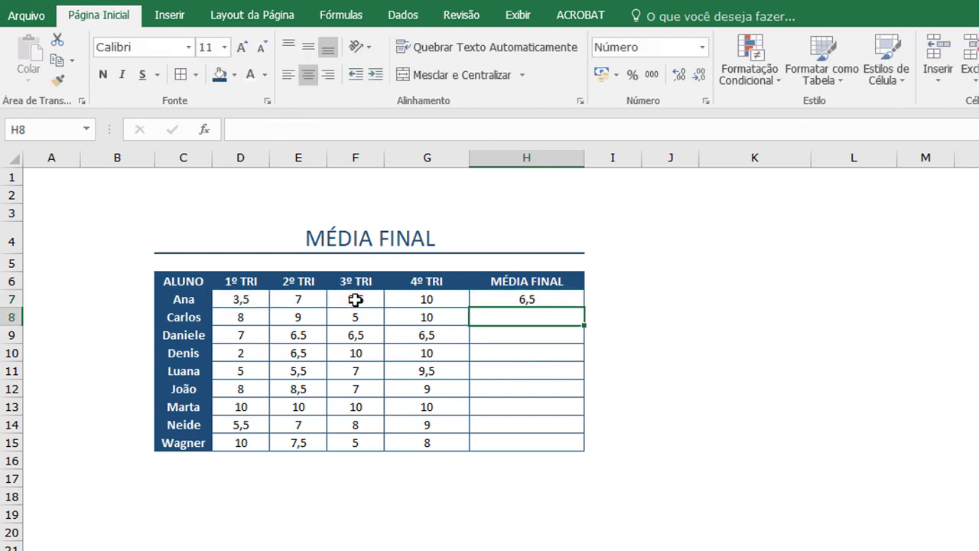
Edit H7's formula, deleting the D7;F7 arguments to leave only =MÉDIA(
left_click(540, 300)
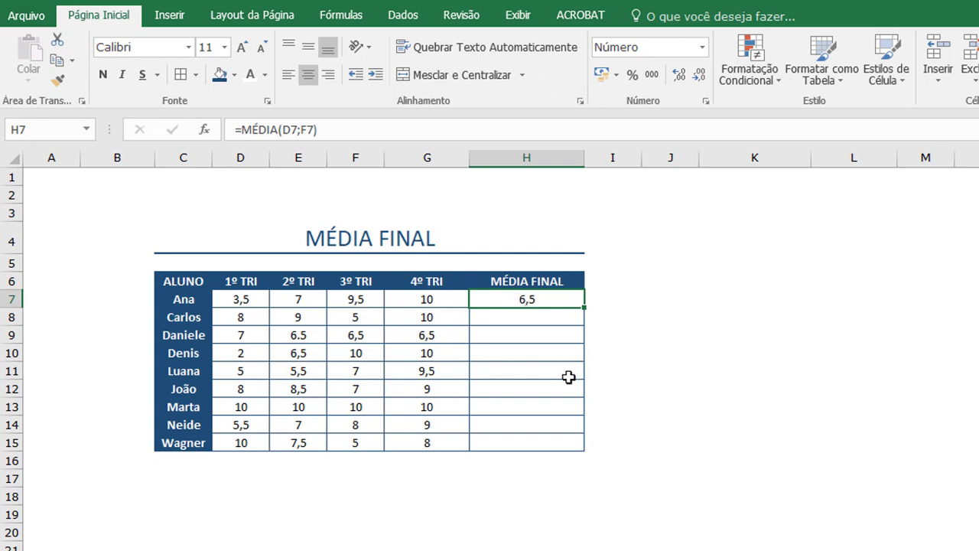
key("F2")
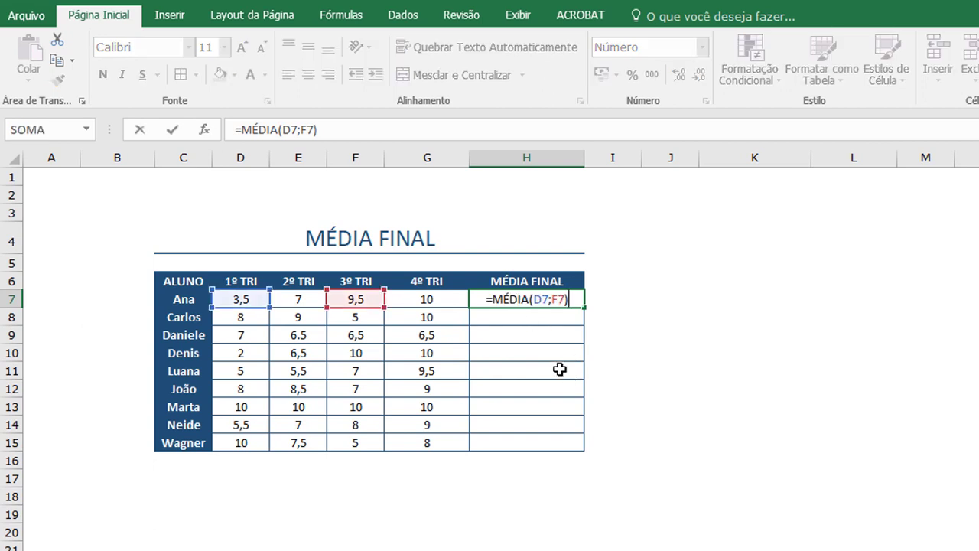
key("BackSpace")
key("BackSpace")
key("BackSpace")
key("BackSpace")
key("BackSpace")
key("BackSpace")
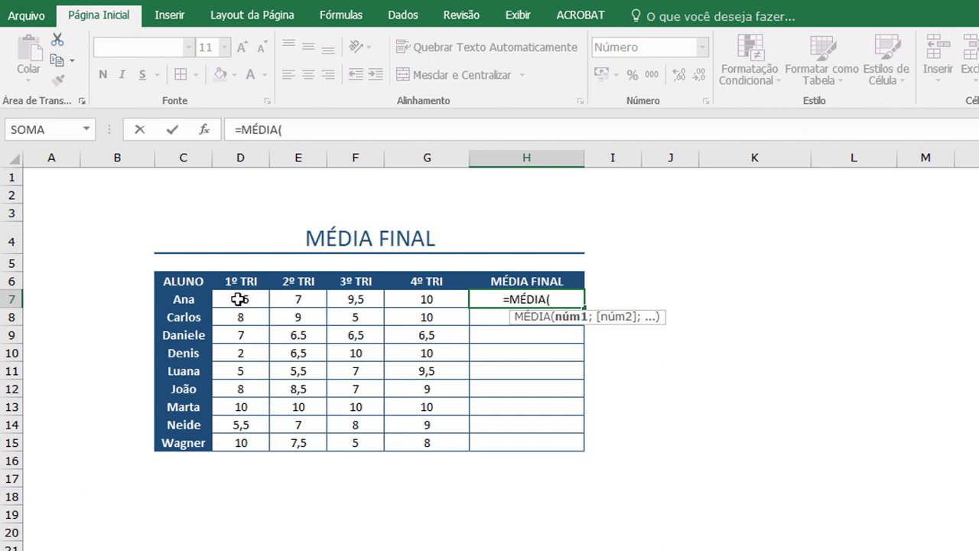
Add Ana's four trimester grades D7;E7;F7;G7 as separate arguments in H7's formula
left_click(239, 299)
type(";")
left_click(297, 302)
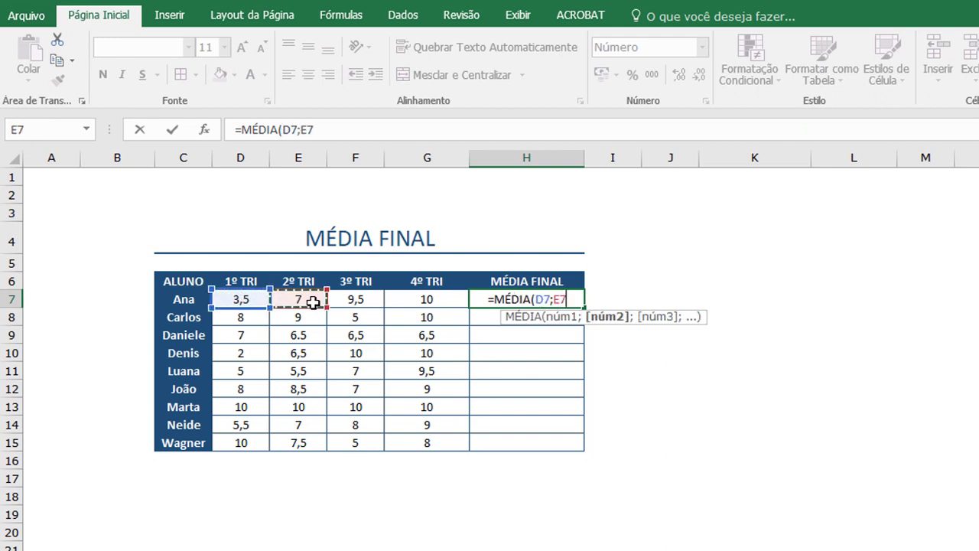
type(";")
left_click(359, 302)
type(";")
left_click(408, 299)
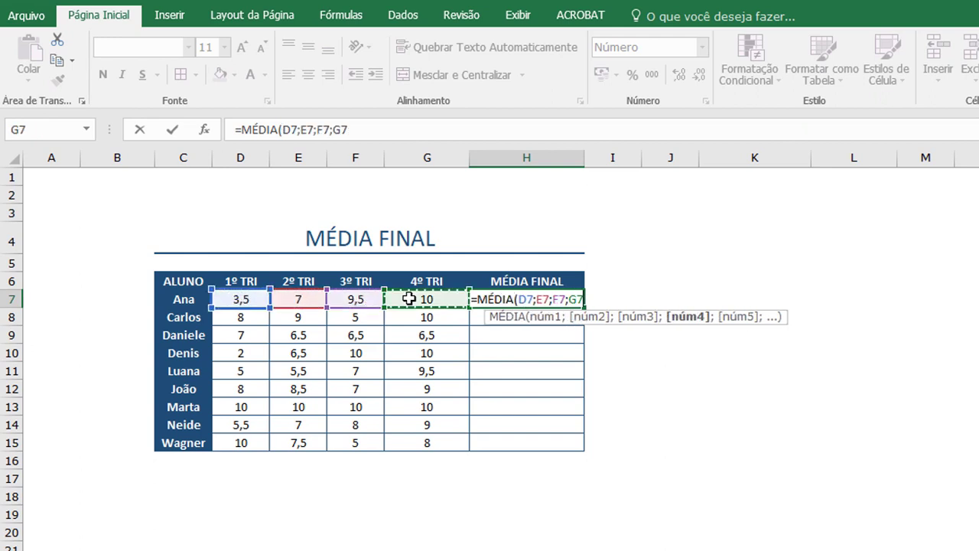
type(")")
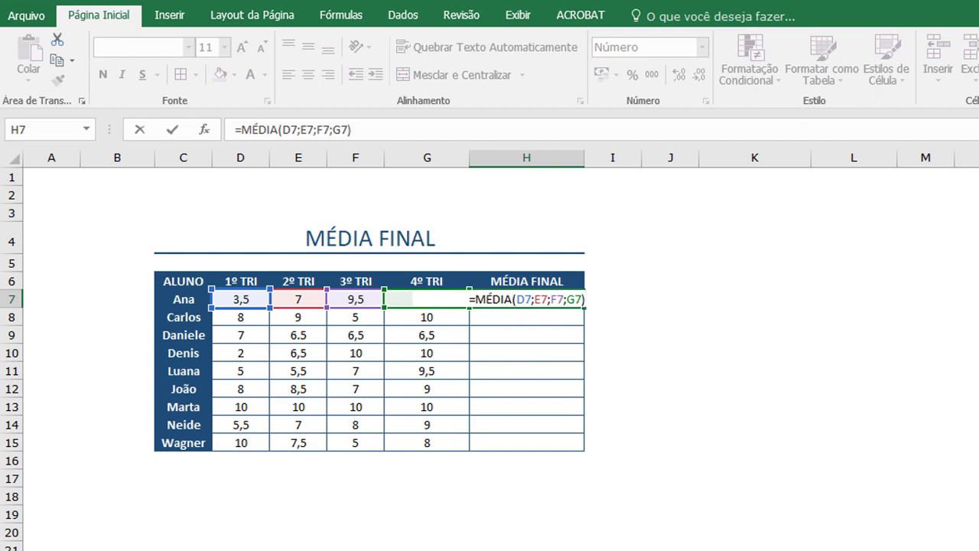
Replace the separate references with the range D7:G7, making H7 show 7,5
key("BackSpace")
key("BackSpace")
key("BackSpace")
key("BackSpace")
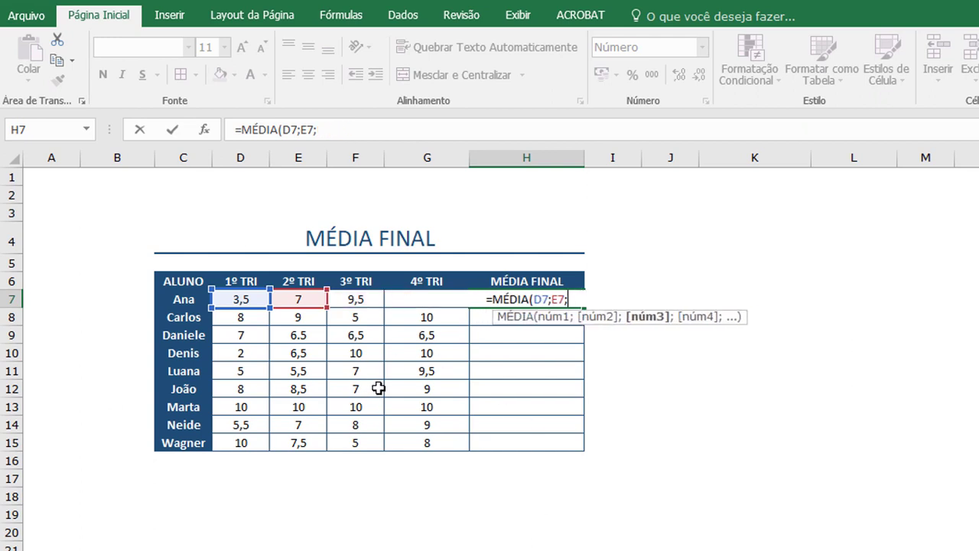
key("BackSpace")
key("BackSpace")
key("BackSpace")
key("BackSpace")
key("BackSpace")
key("BackSpace")
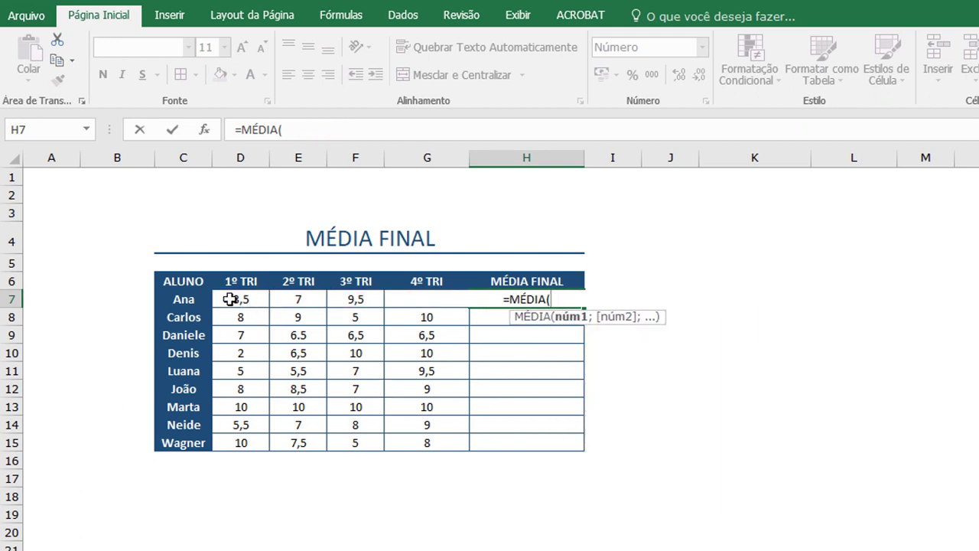
left_click_drag(233, 300, 409, 305)
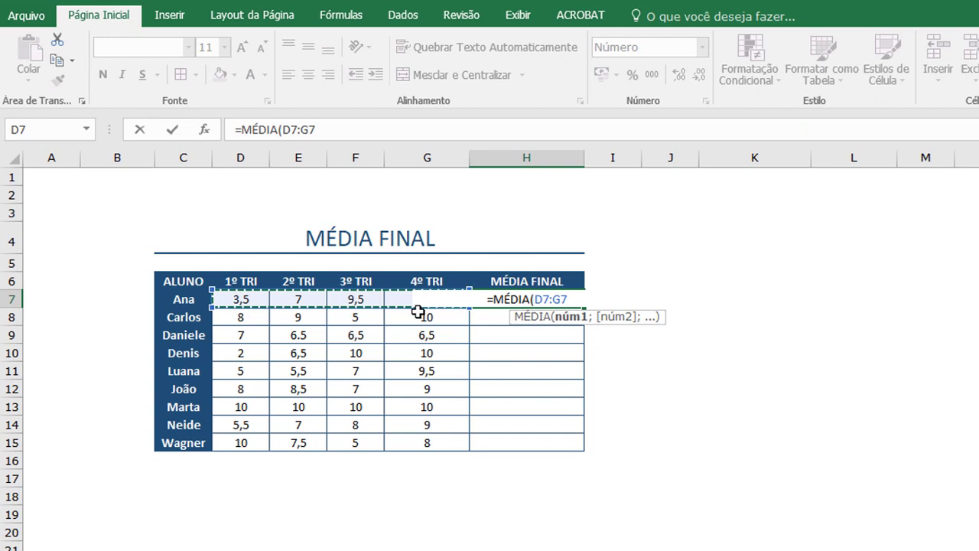
type(")")
key("Return")
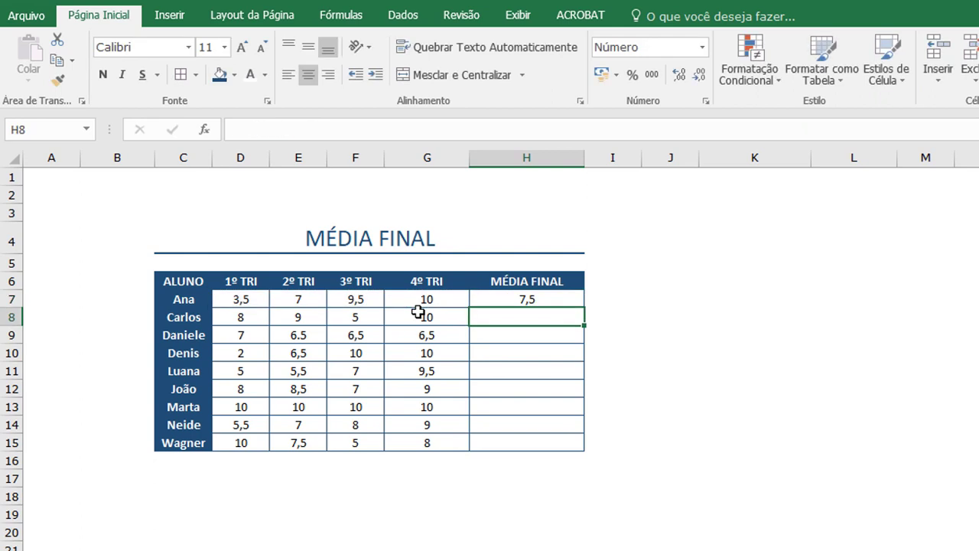
Copy H7's average formula down to H15, filling Carlos (8,0) through Wagner (7,6)
left_click_drag(243, 298, 421, 299)
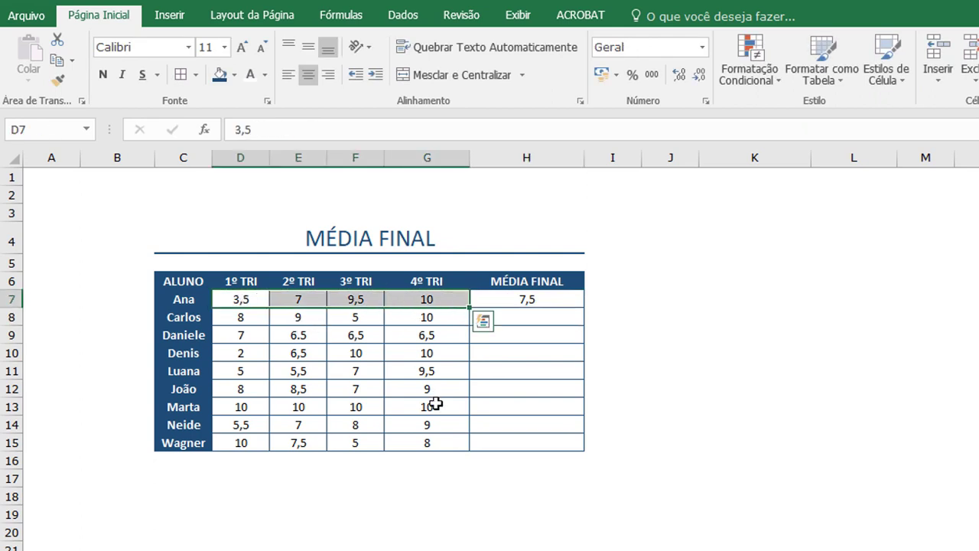
left_click(243, 321)
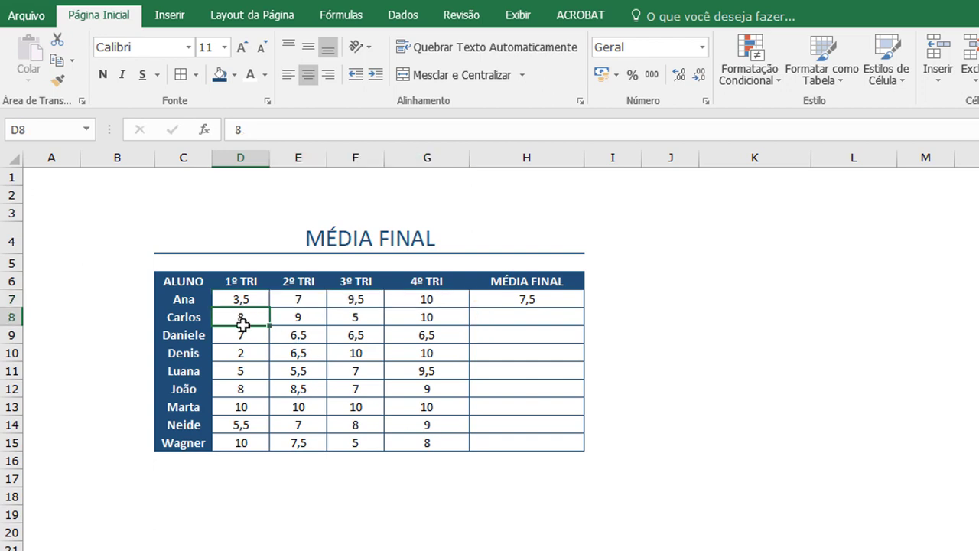
left_click_drag(243, 321, 416, 437)
left_click(533, 300)
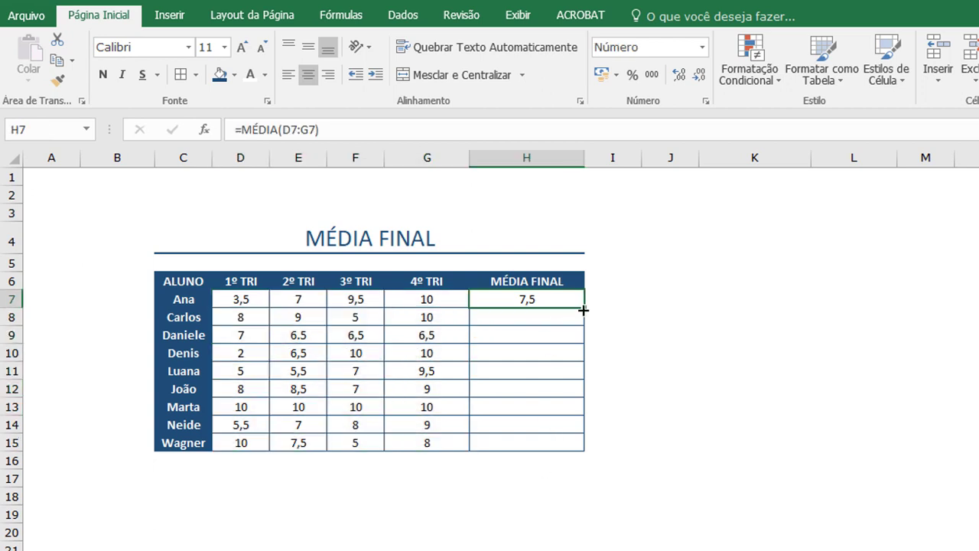
left_click_drag(583, 309, 583, 450)
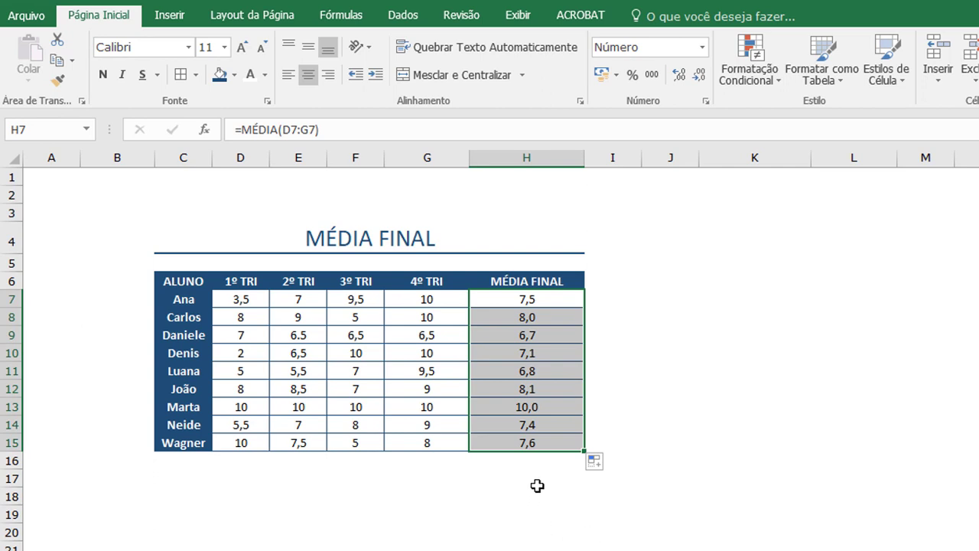
left_click(537, 486)
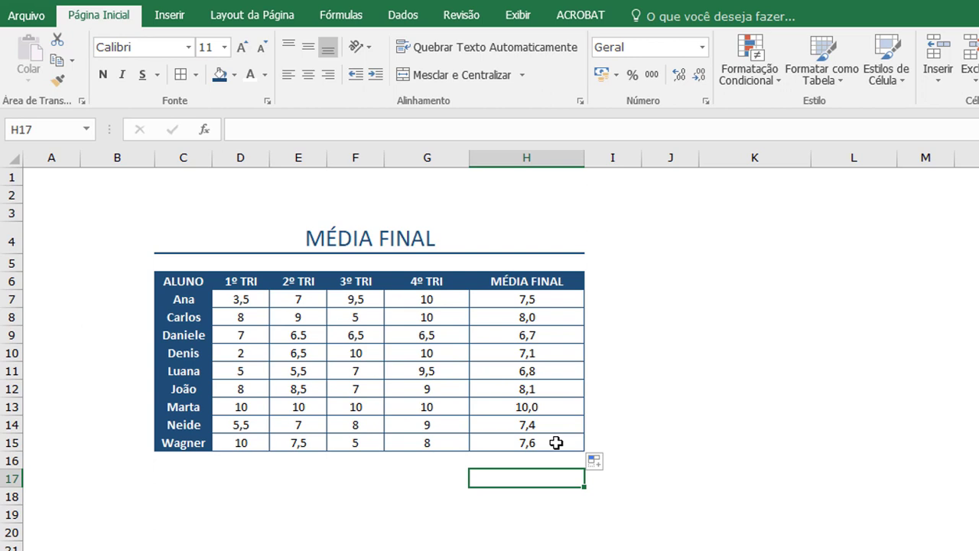
left_click(612, 496)
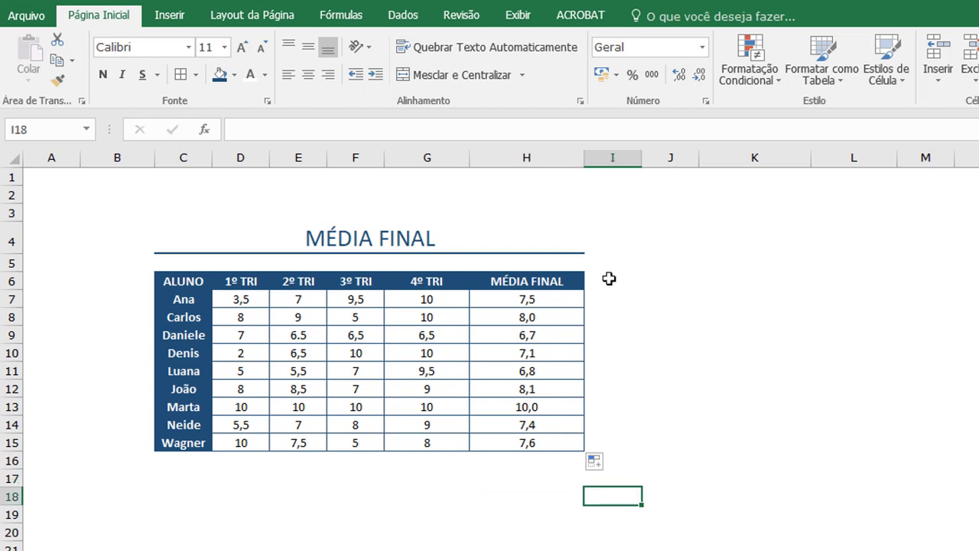
mouse_move(609, 278)
left_mouse_down()
mouse_move(616, 446)
mouse_move(654, 444)
left_mouse_up()
left_click(617, 278)
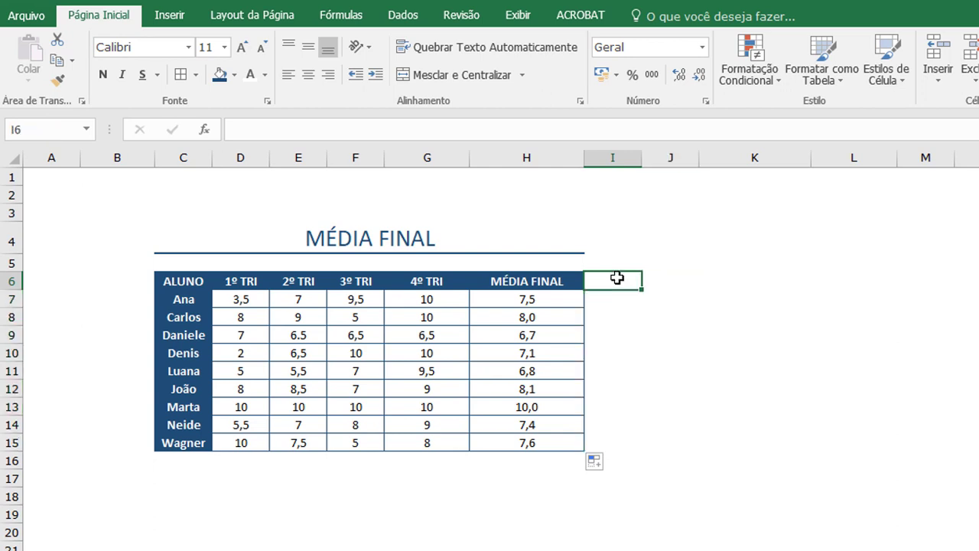
left_click_drag(616, 277, 626, 441)
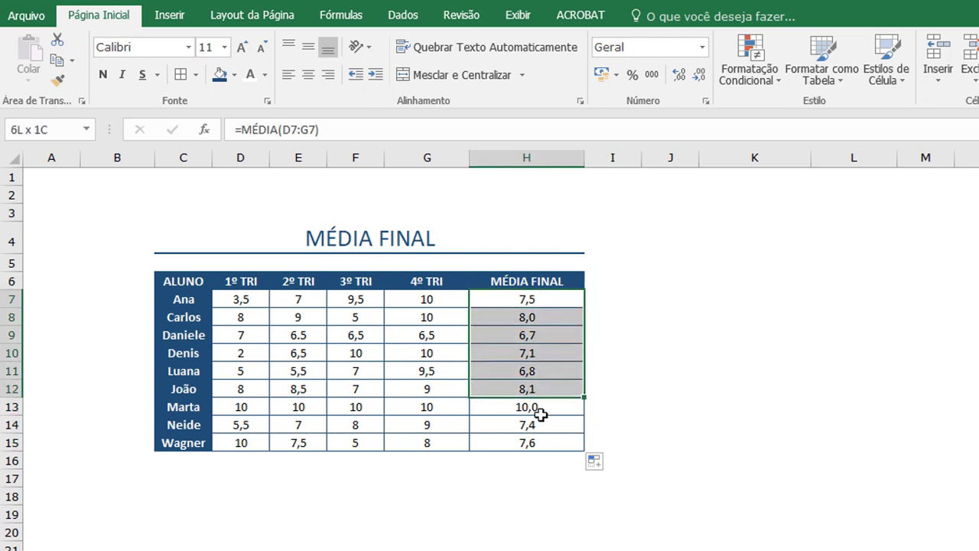
left_click_drag(541, 300, 545, 442)
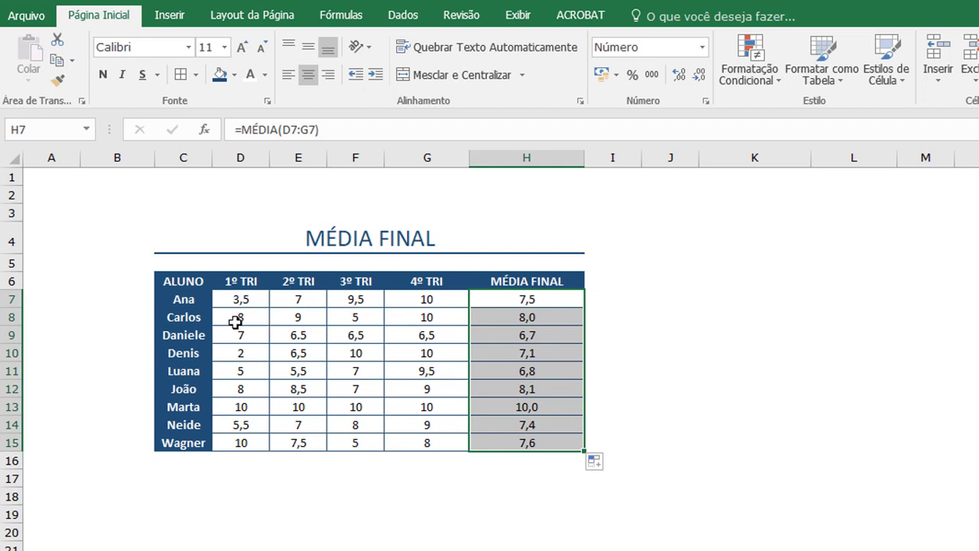
mouse_move(541, 462)
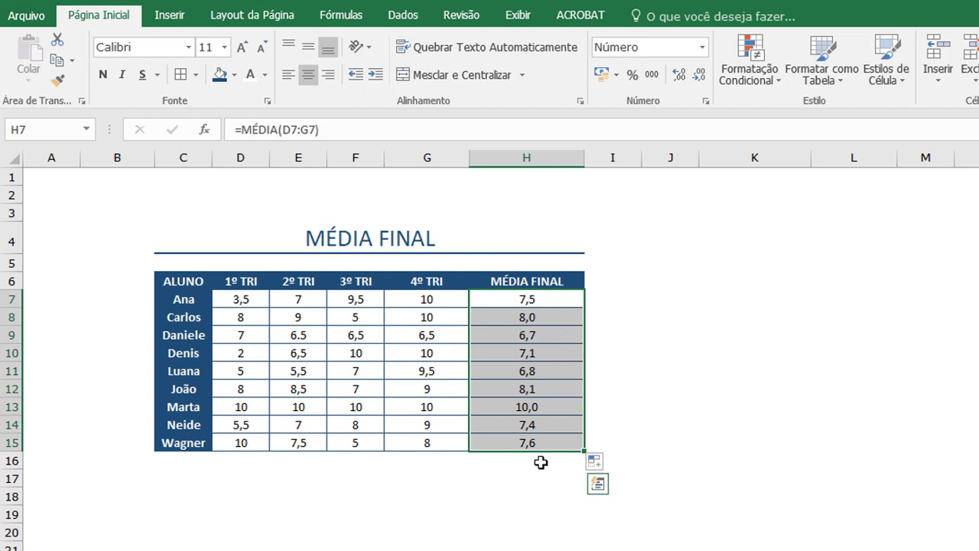
left_click(540, 462)
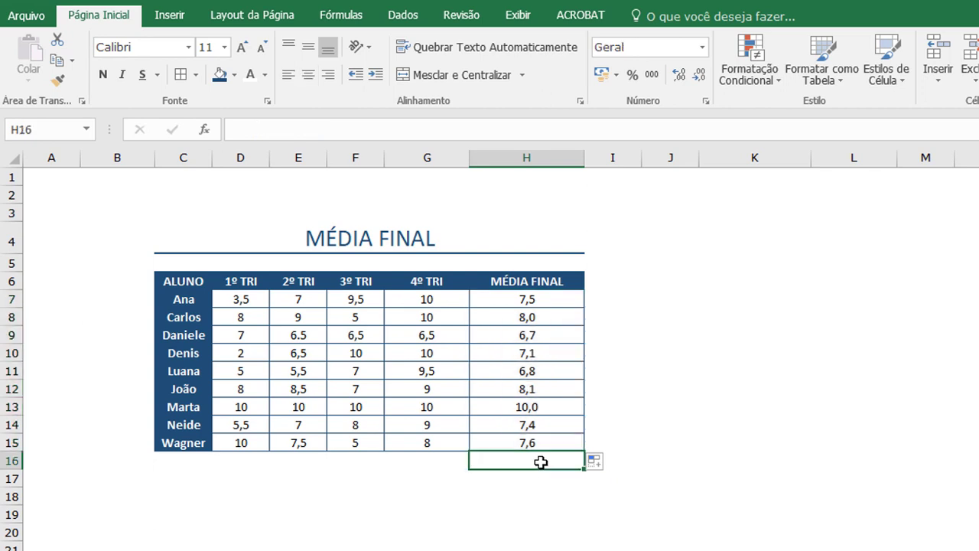